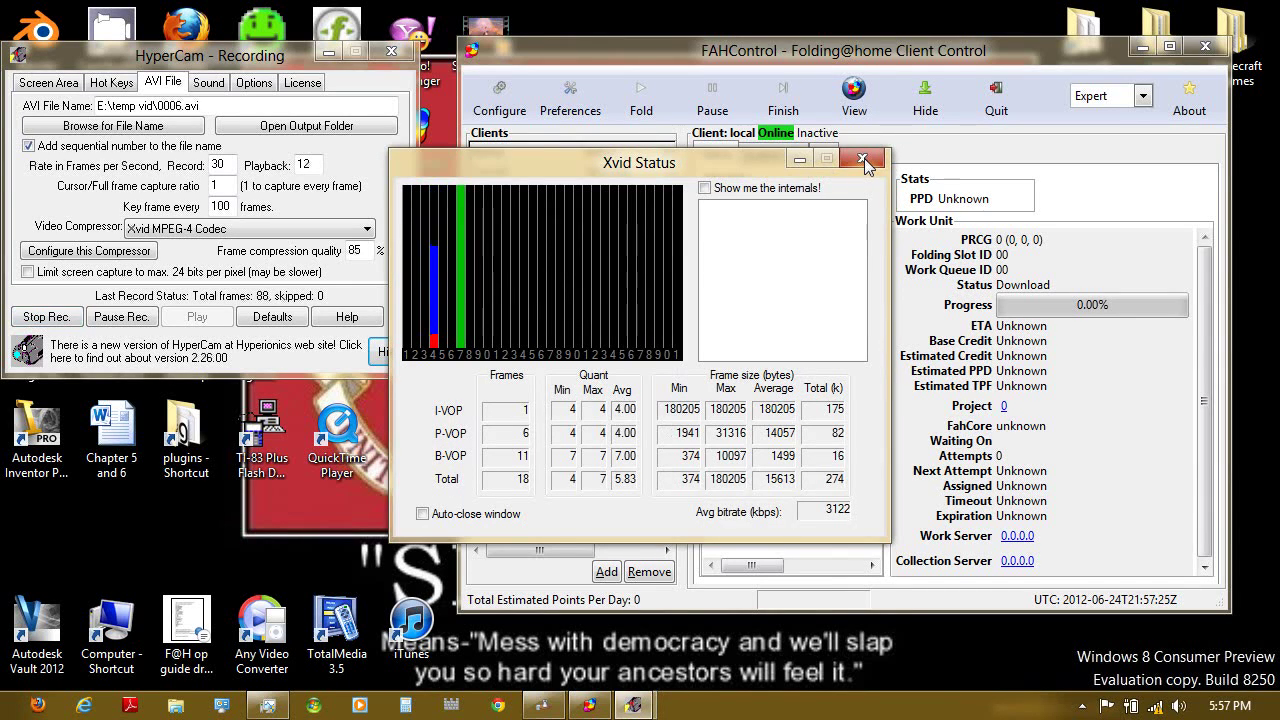
- Bring up the Remote Assistance session and maximize the remote FAHControl window
{"action": "left_click", "coordinate": [864, 161]}
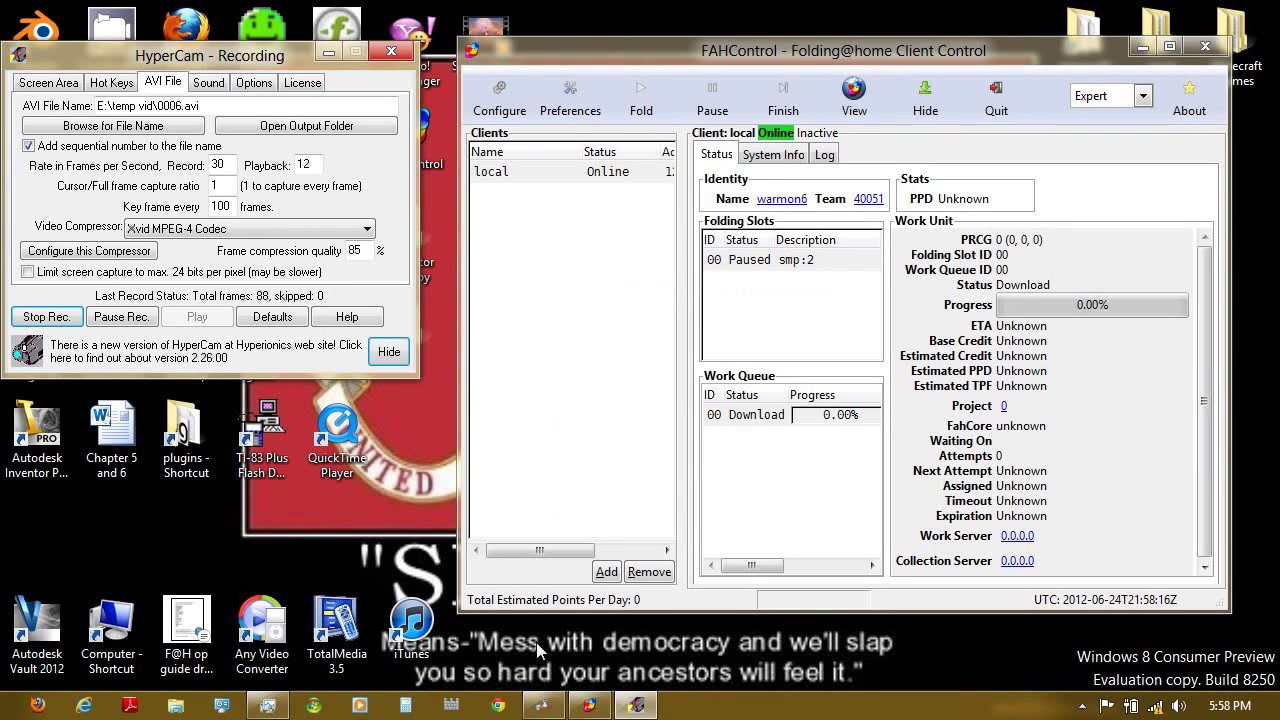
{"action": "left_click", "coordinate": [552, 711]}
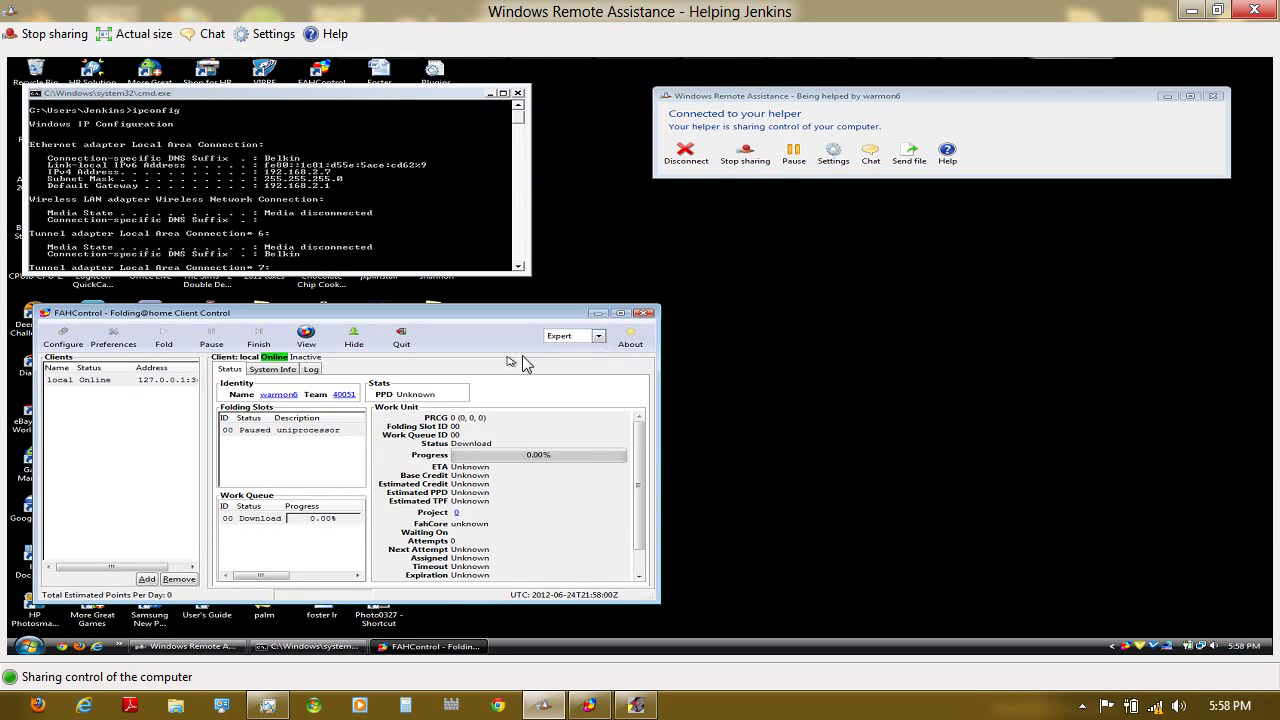
{"action": "left_click", "coordinate": [622, 316]}
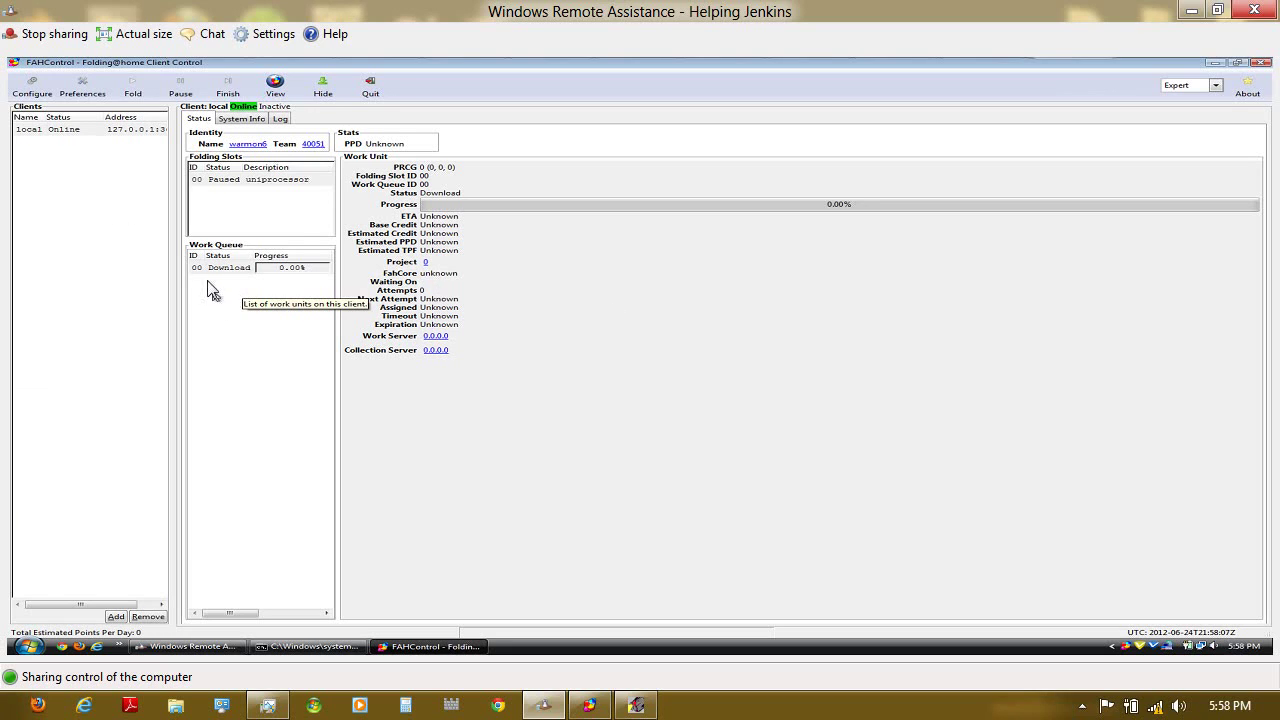
- Enter and confirm a remote-access password in the remote client's Remote Access settings, and save it
{"action": "left_click", "coordinate": [30, 88]}
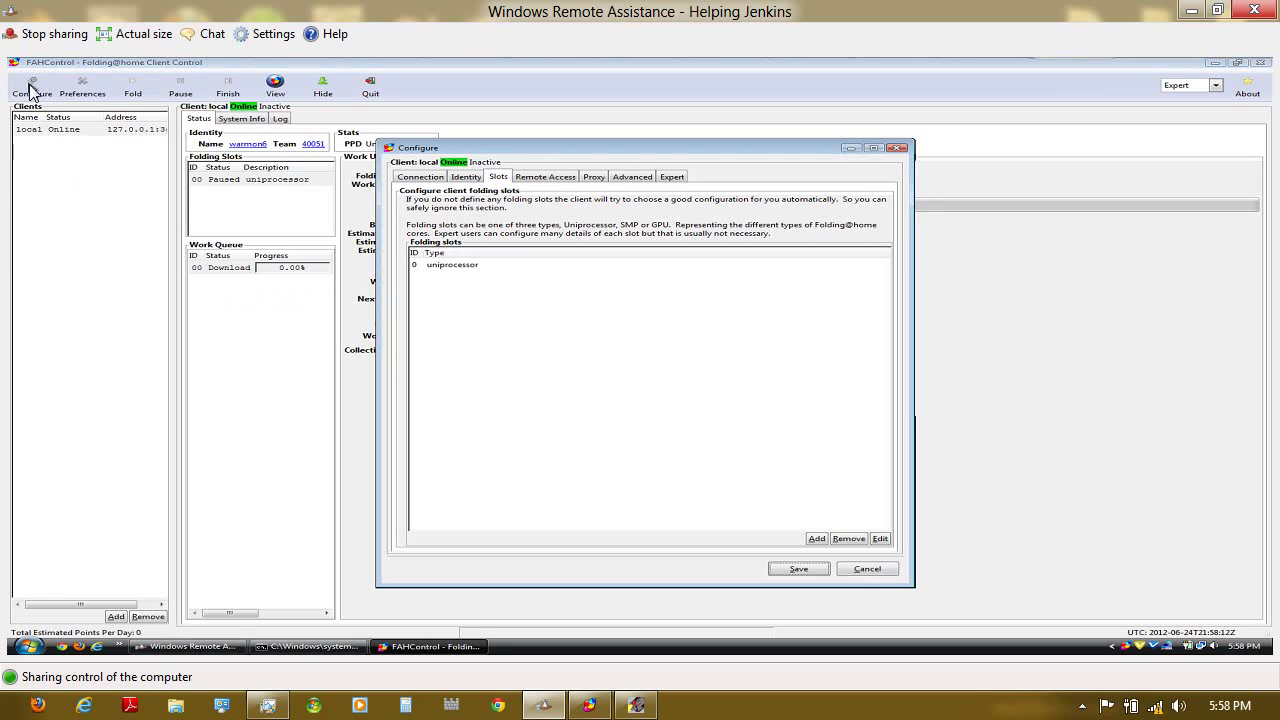
{"action": "left_click", "coordinate": [570, 186]}
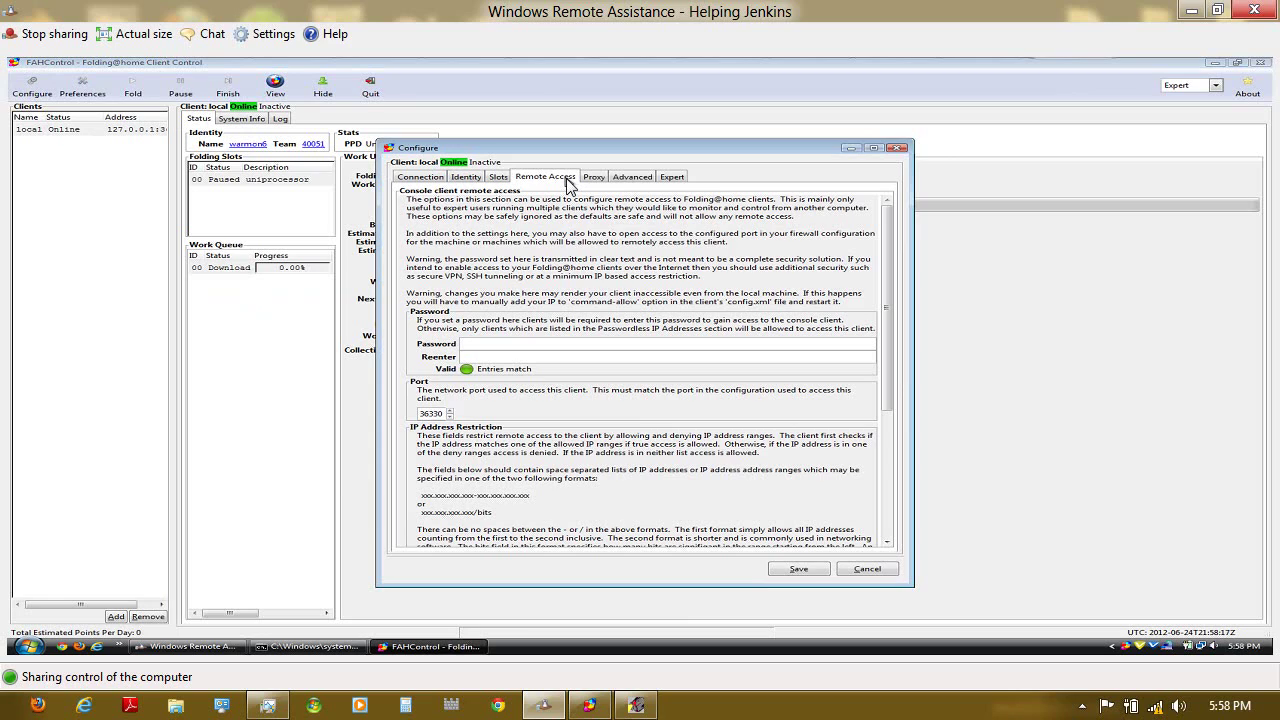
{"action": "type", "text": "•••••••"}
{"action": "left_click", "coordinate": [526, 359]}
{"action": "type", "text": "••••"}
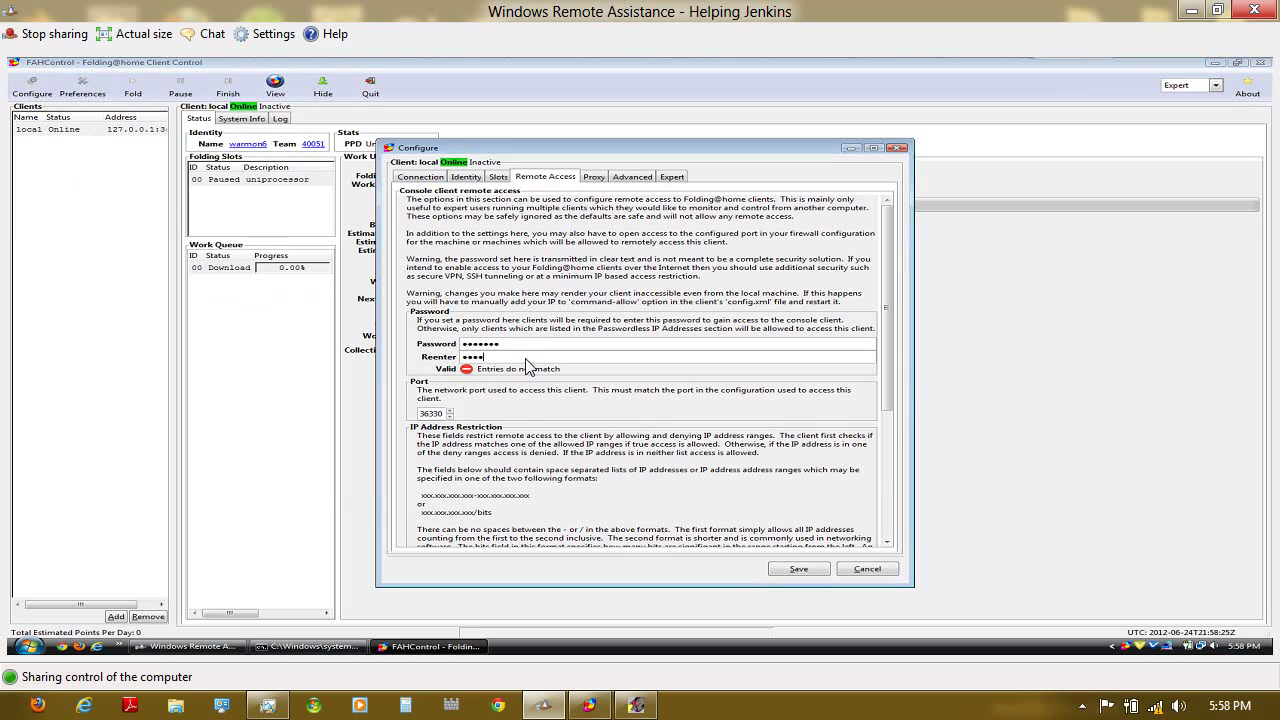
{"action": "type", "text": "•••"}
{"action": "left_click_drag", "start_coordinate": [886, 349], "coordinate": [886, 265]}
{"action": "left_click", "coordinate": [798, 568]}
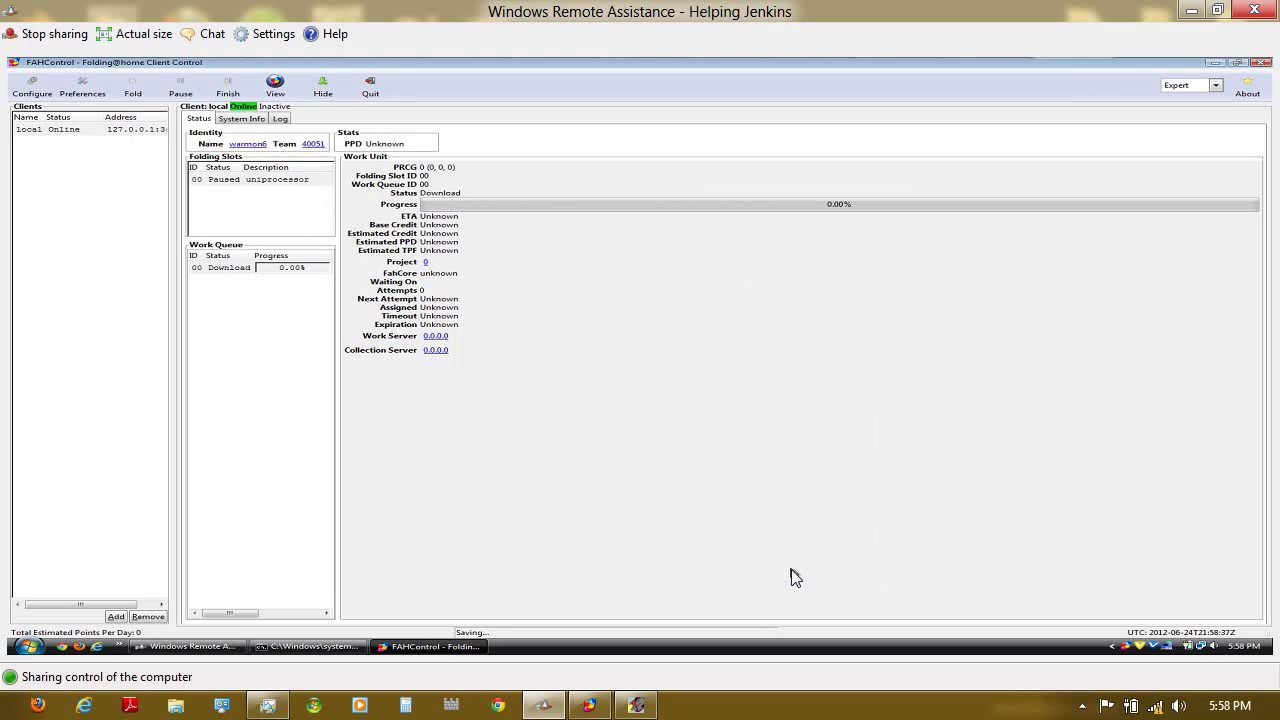
{"action": "left_click", "coordinate": [1245, 14]}
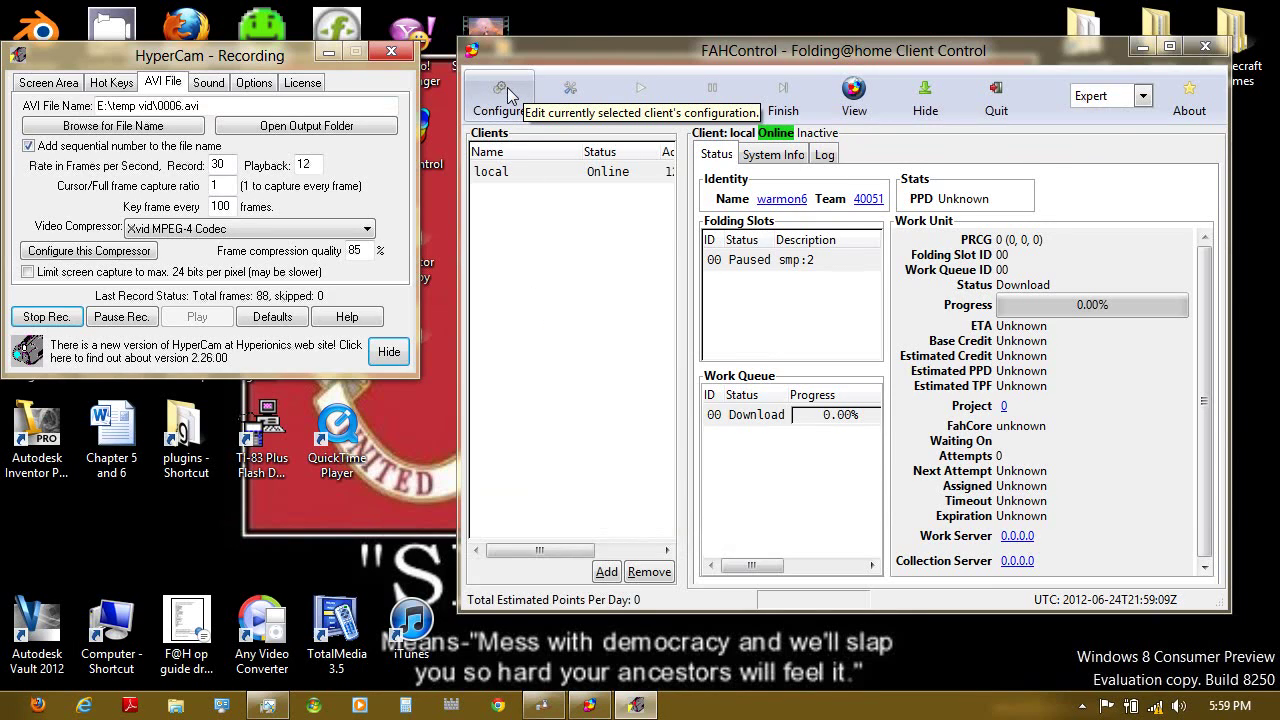
- Add a local client connection named 'family computer', then bring up the remote PC's network details
{"action": "left_click", "coordinate": [607, 572]}
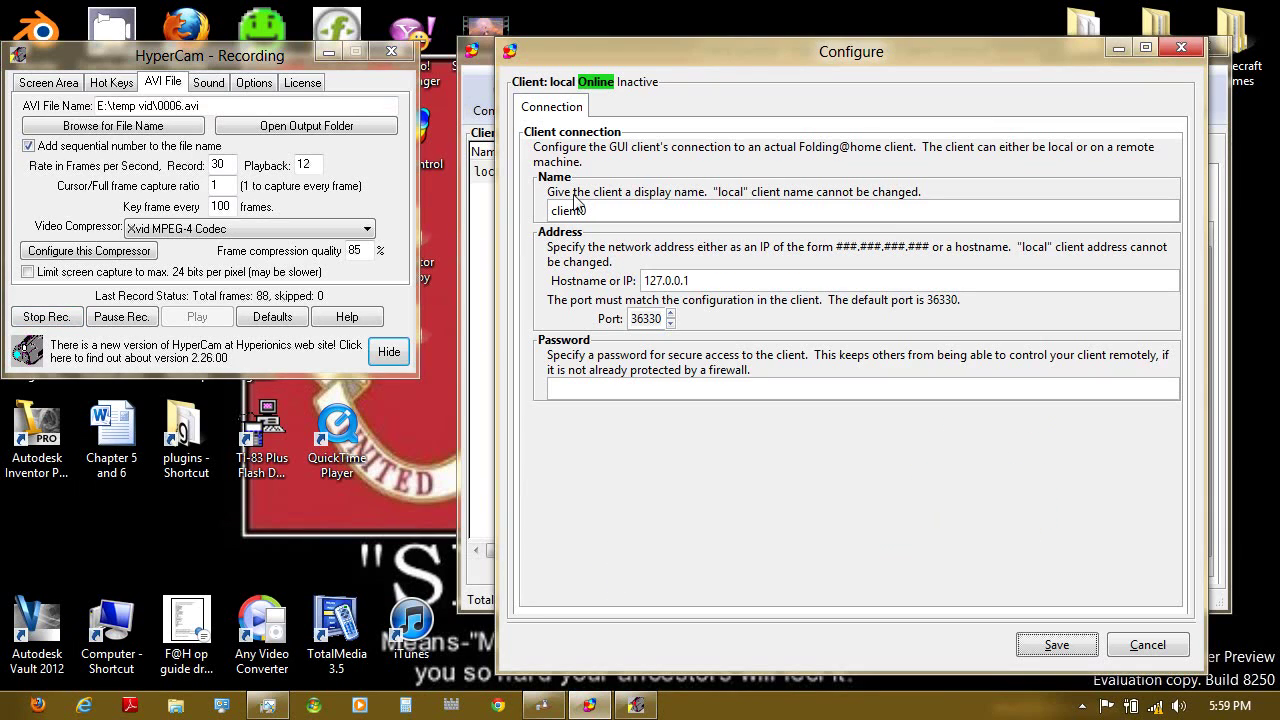
{"action": "left_click_drag", "start_coordinate": [598, 210], "coordinate": [450, 189]}
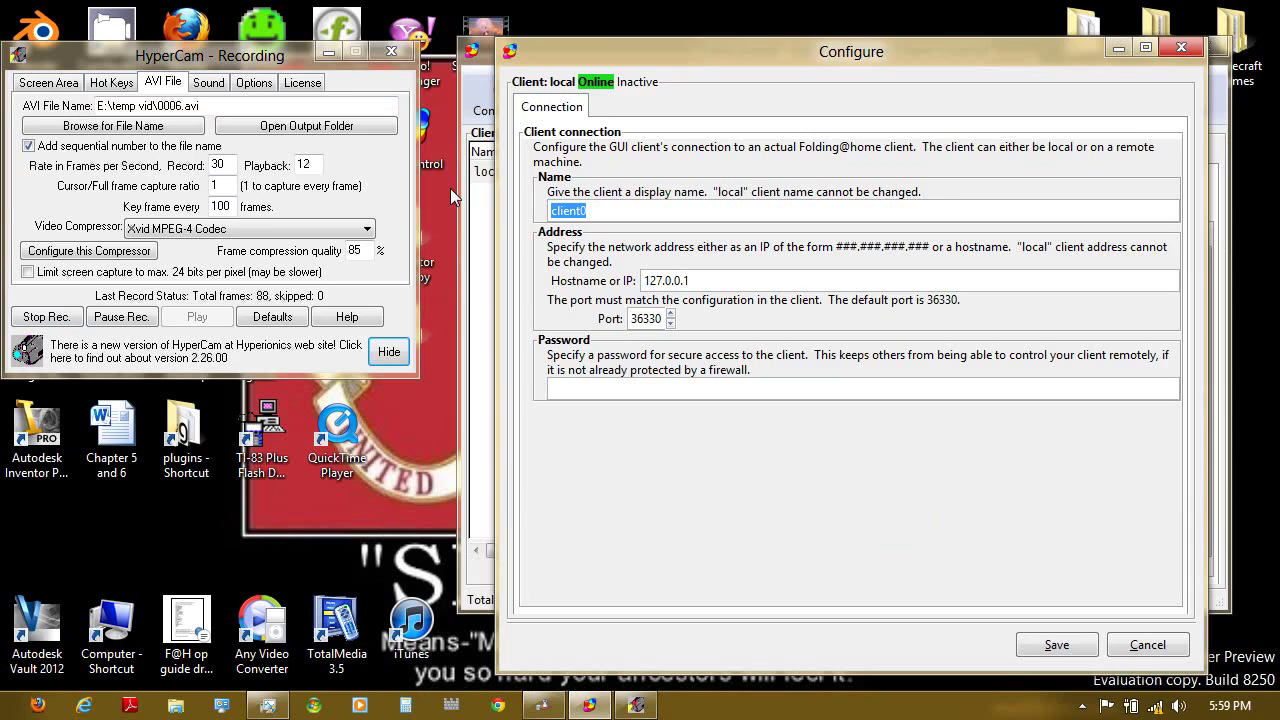
{"action": "type", "text": "family computer"}
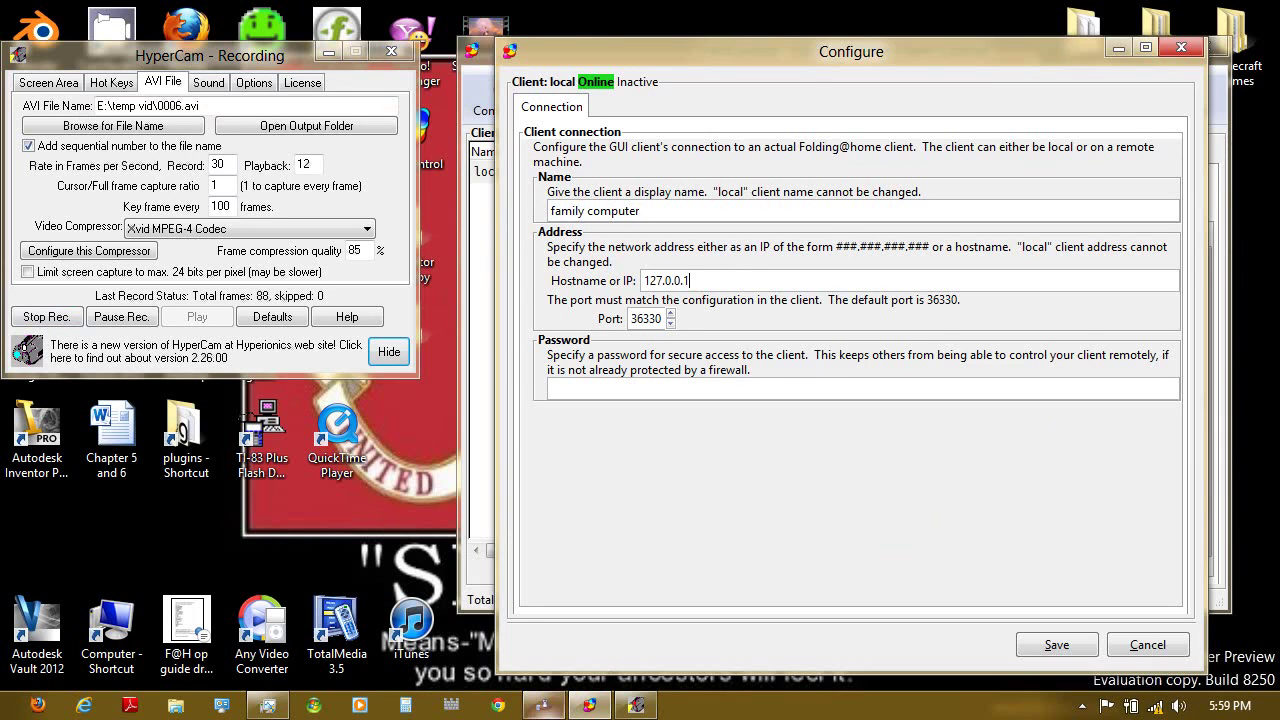
{"action": "left_click", "coordinate": [543, 705]}
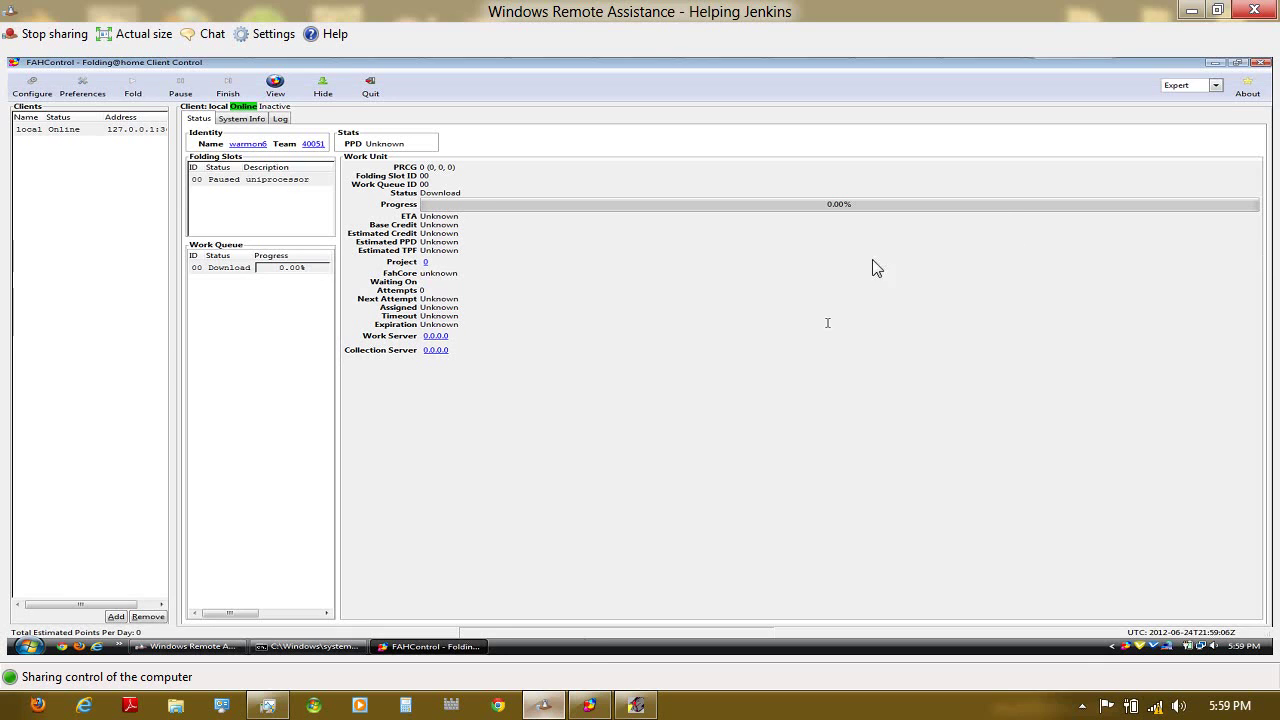
{"action": "left_click", "coordinate": [1237, 63]}
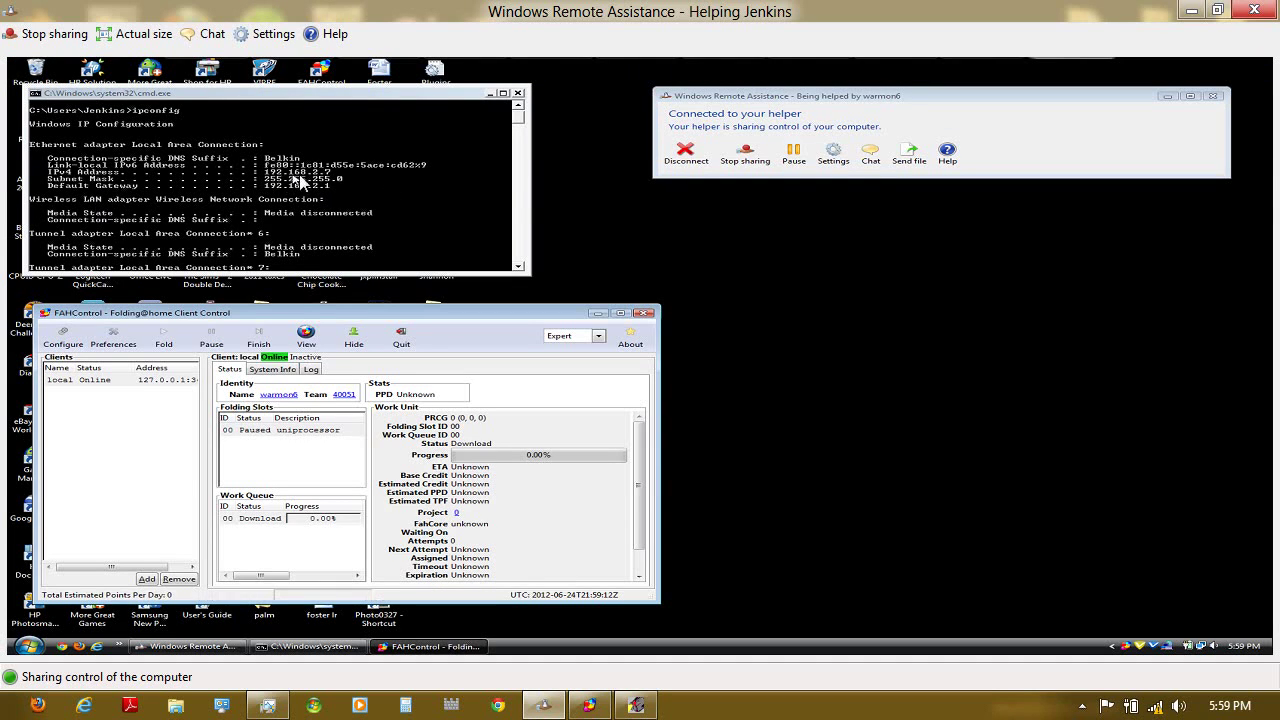
- Set the family computer connection's address to 192.168.2.7, enter its password, and save it
{"action": "left_click", "coordinate": [591, 706]}
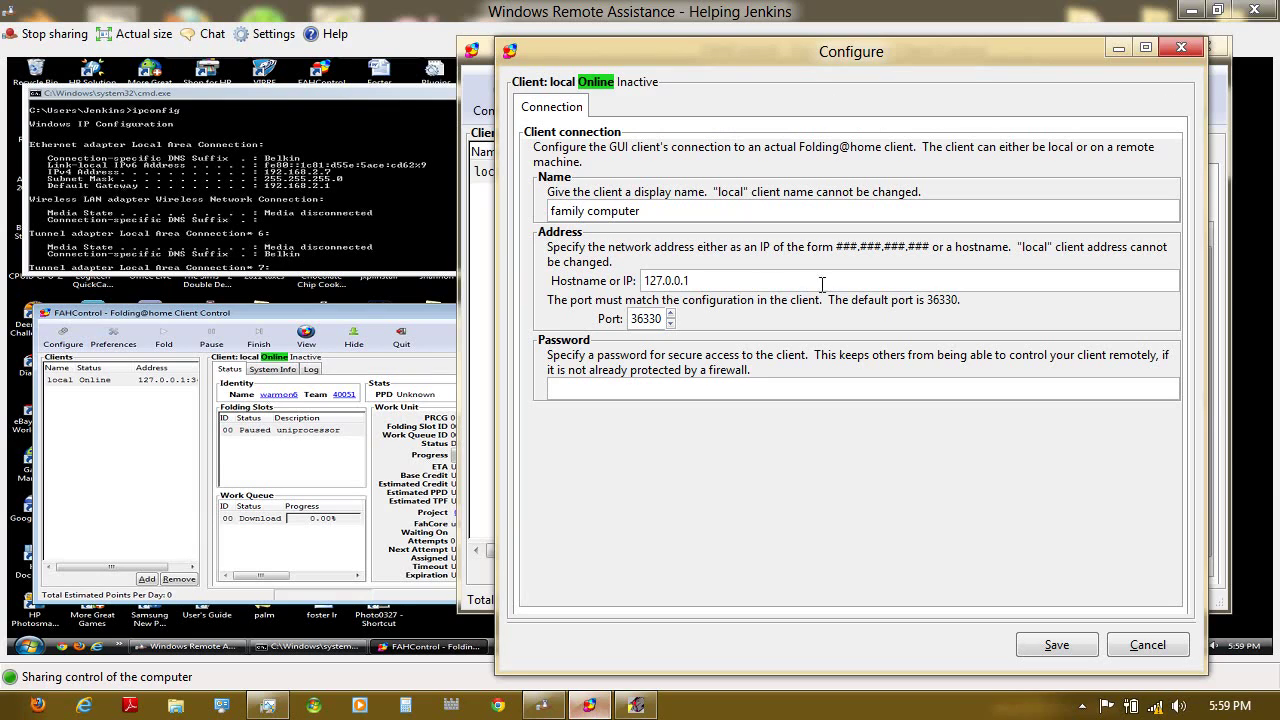
{"action": "left_click_drag", "start_coordinate": [713, 285], "coordinate": [562, 287]}
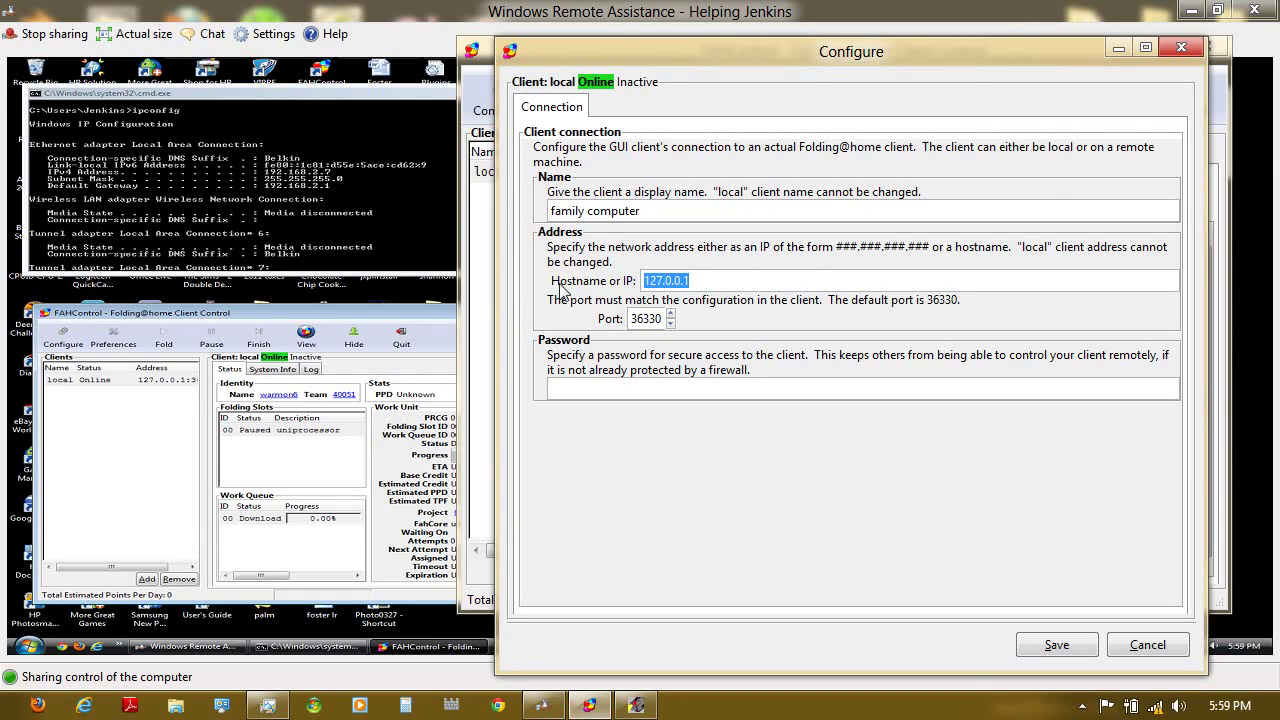
{"action": "type", "text": "192.168.2.7"}
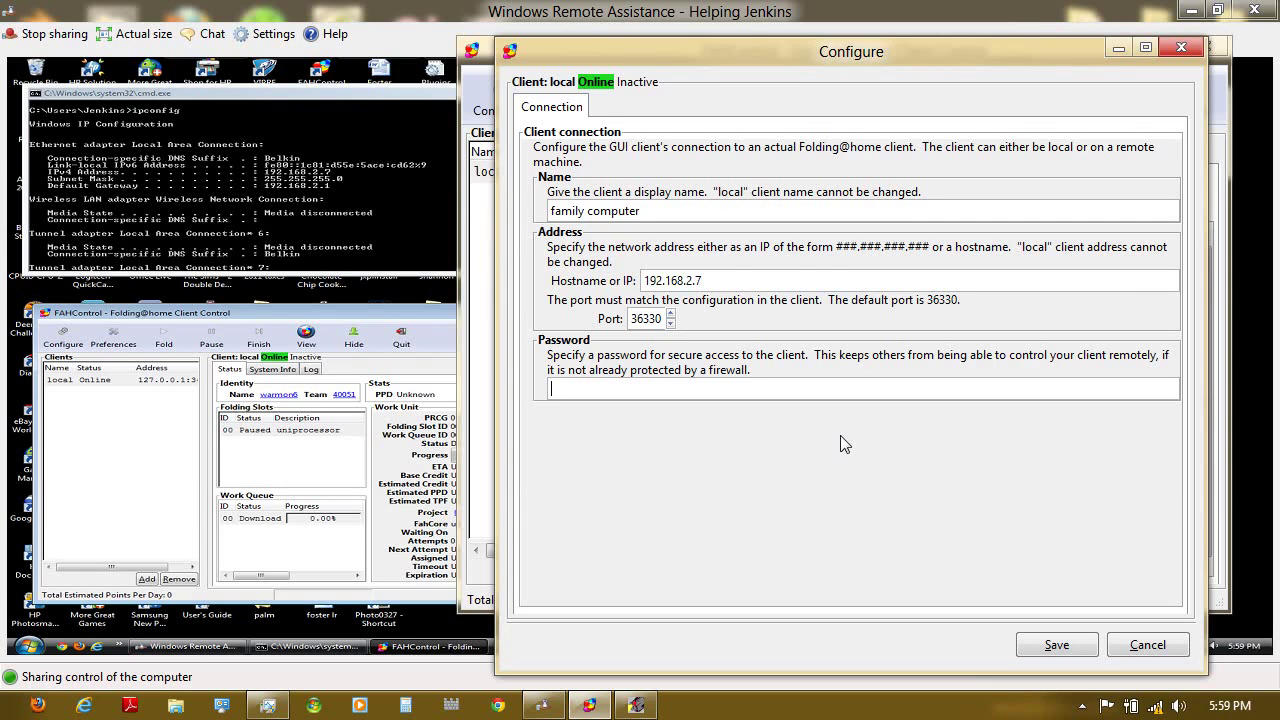
{"action": "type", "text": "•••••••"}
{"action": "left_click", "coordinate": [1057, 645]}
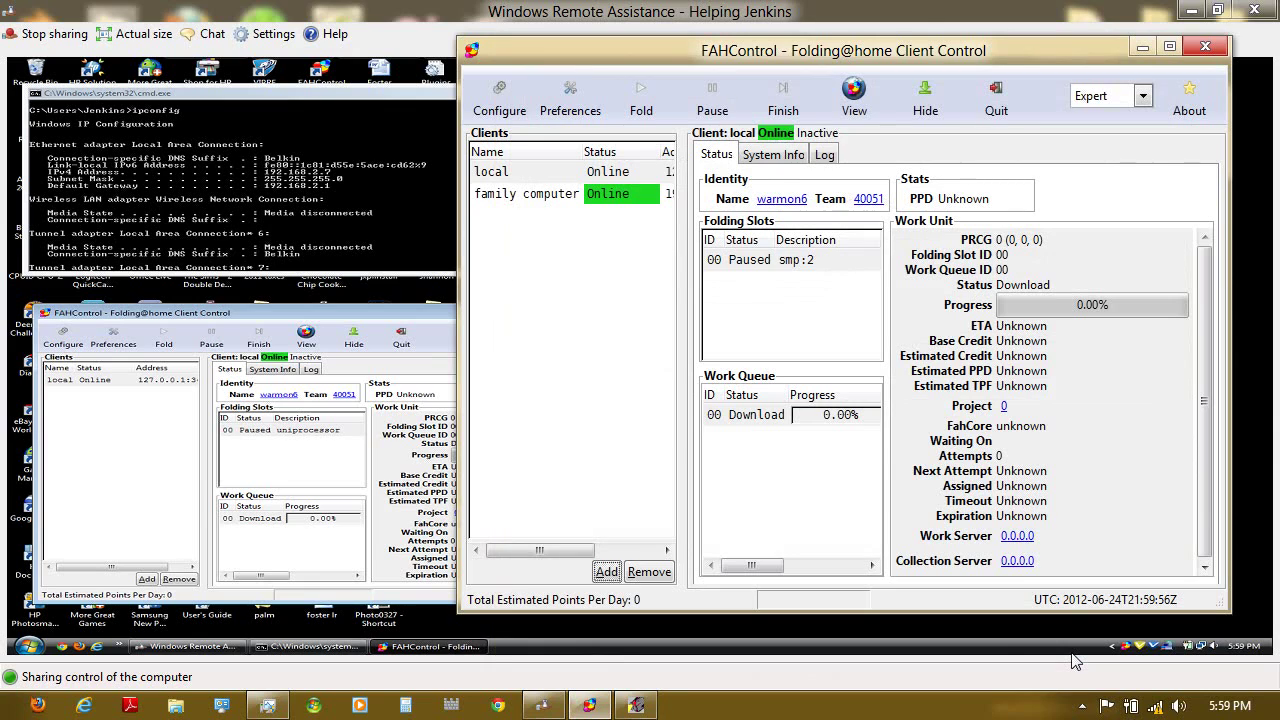
- Compare the family computer and local clients, ending on family computer's uniprocessor slot details
{"action": "left_click", "coordinate": [532, 203]}
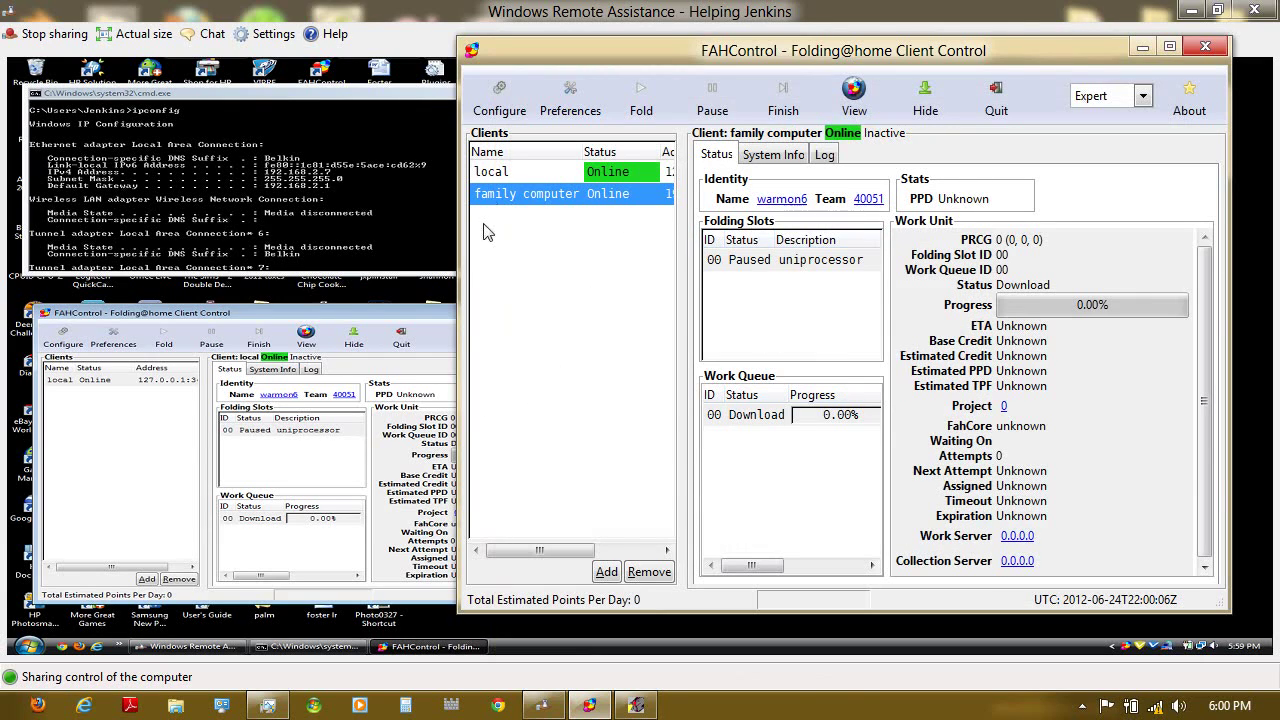
{"action": "left_click", "coordinate": [484, 172]}
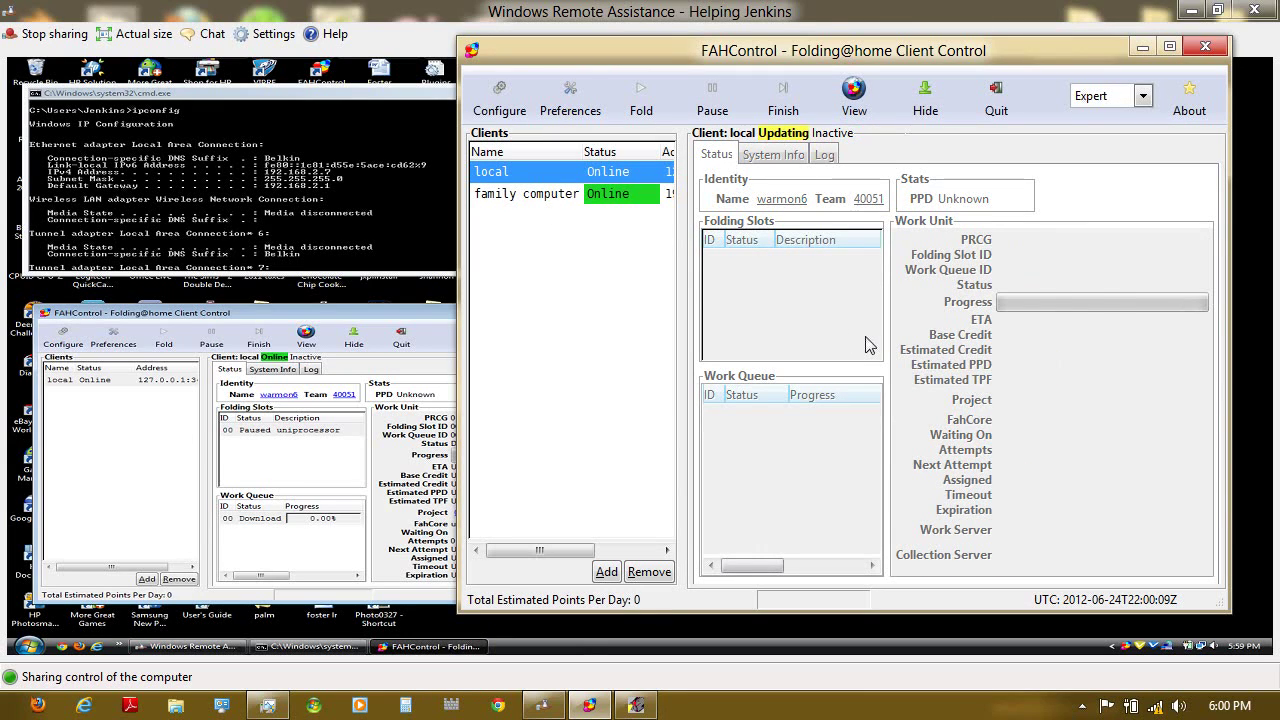
{"action": "left_click", "coordinate": [516, 194]}
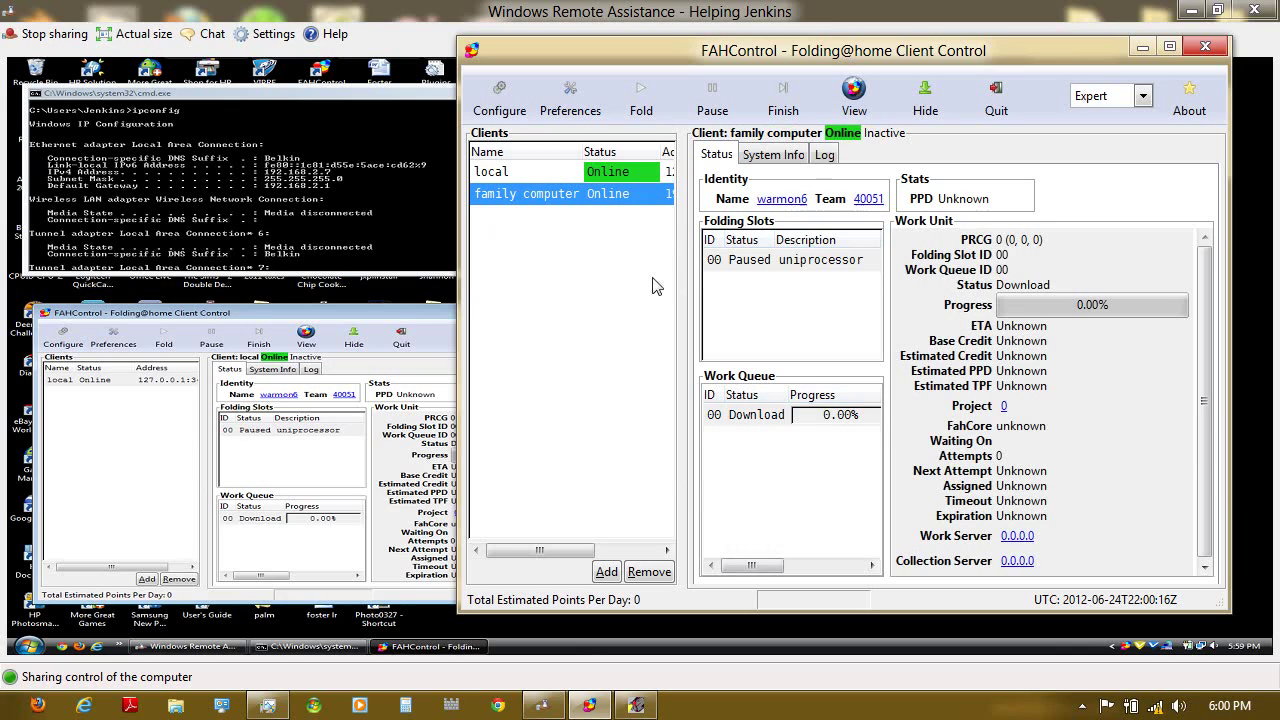
- Add a uniprocessor folding slot in the remote client's Slots settings and save
{"action": "left_click", "coordinate": [58, 345]}
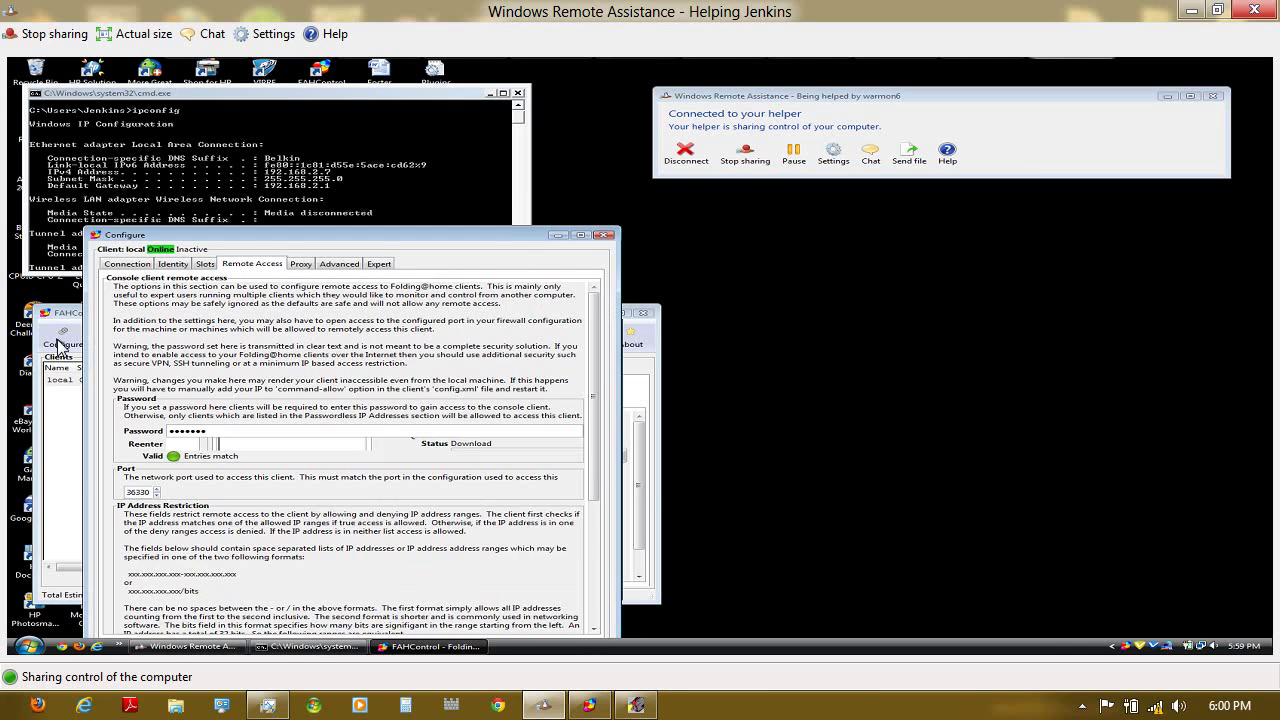
{"action": "left_click", "coordinate": [205, 266]}
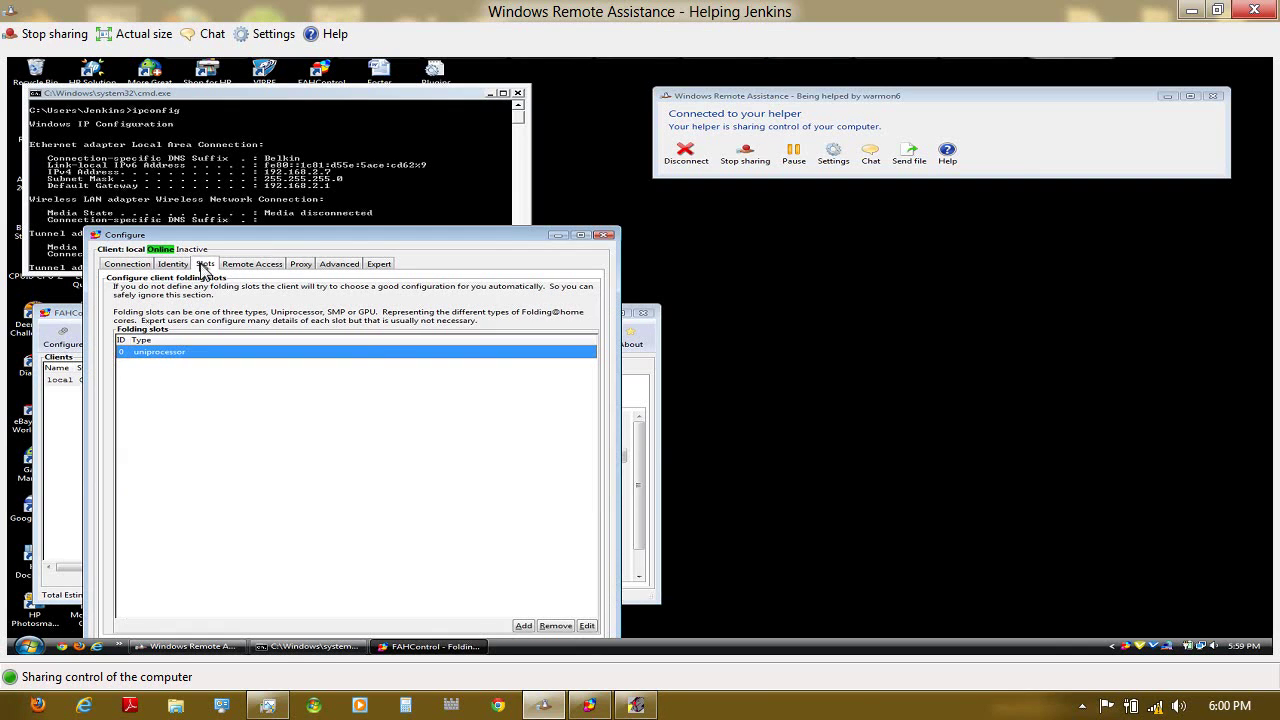
{"action": "left_click", "coordinate": [522, 627]}
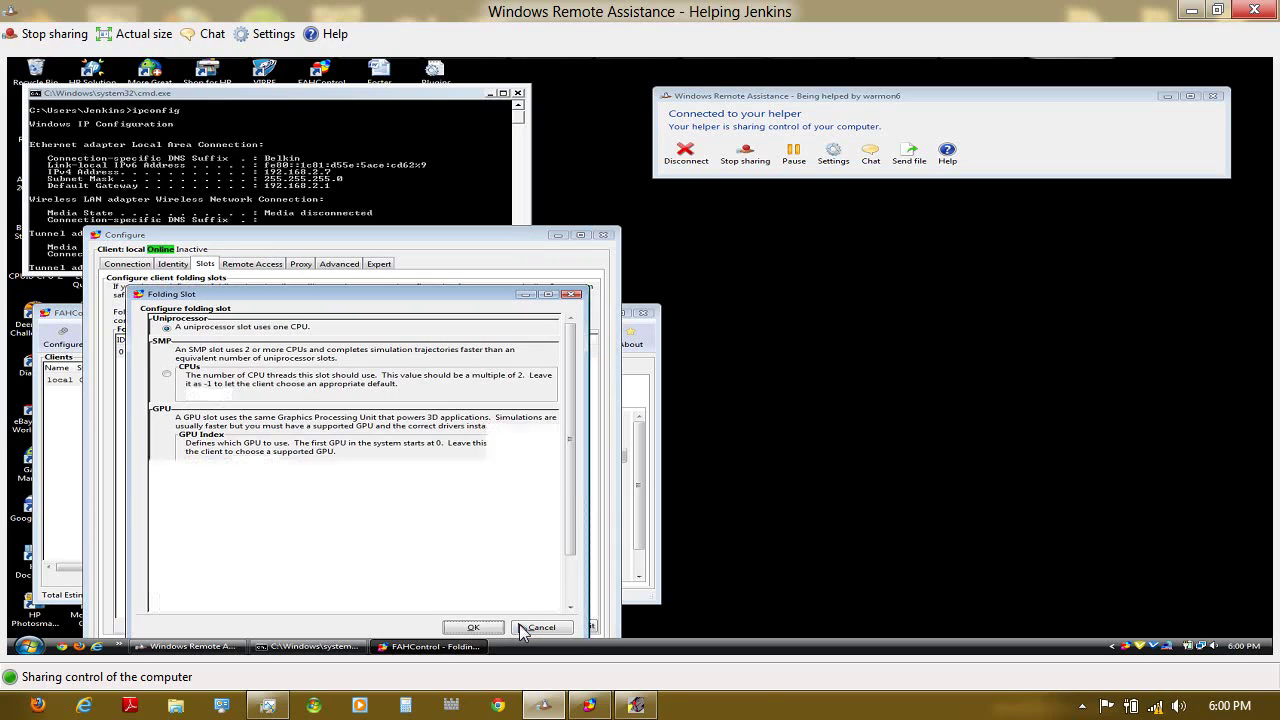
{"action": "left_click", "coordinate": [467, 627]}
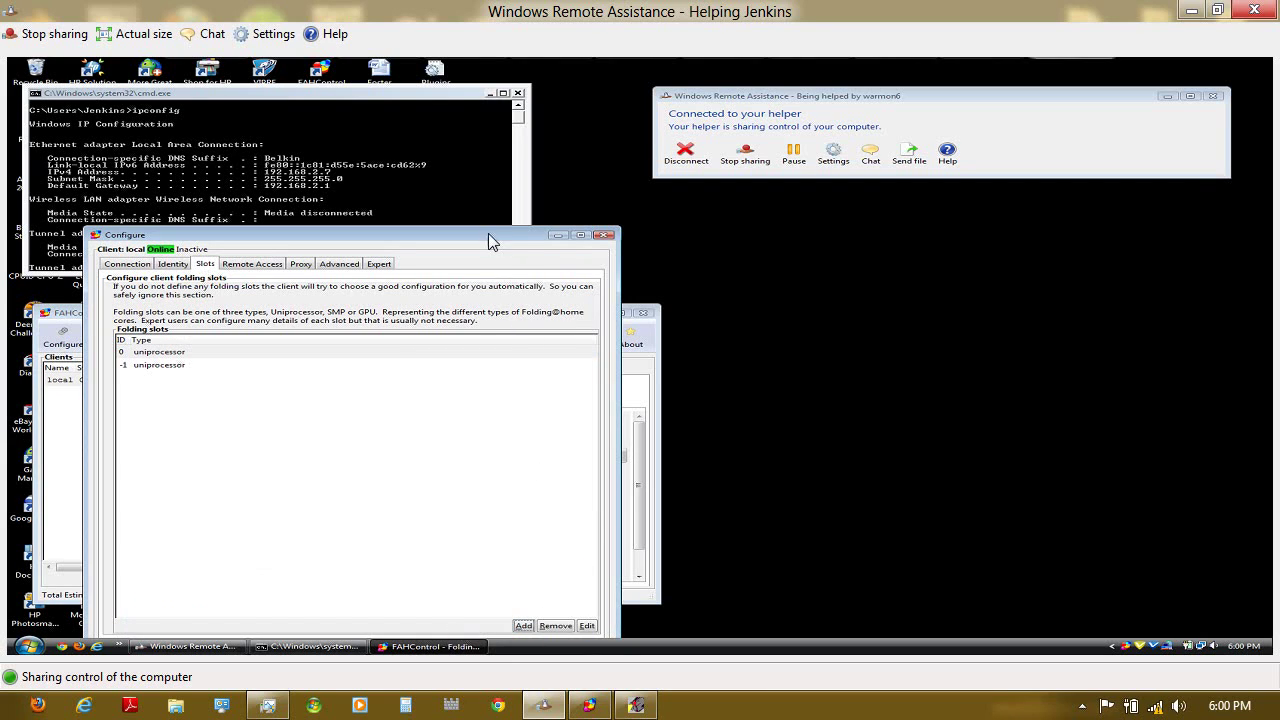
{"action": "left_click_drag", "start_coordinate": [488, 240], "coordinate": [491, 195]}
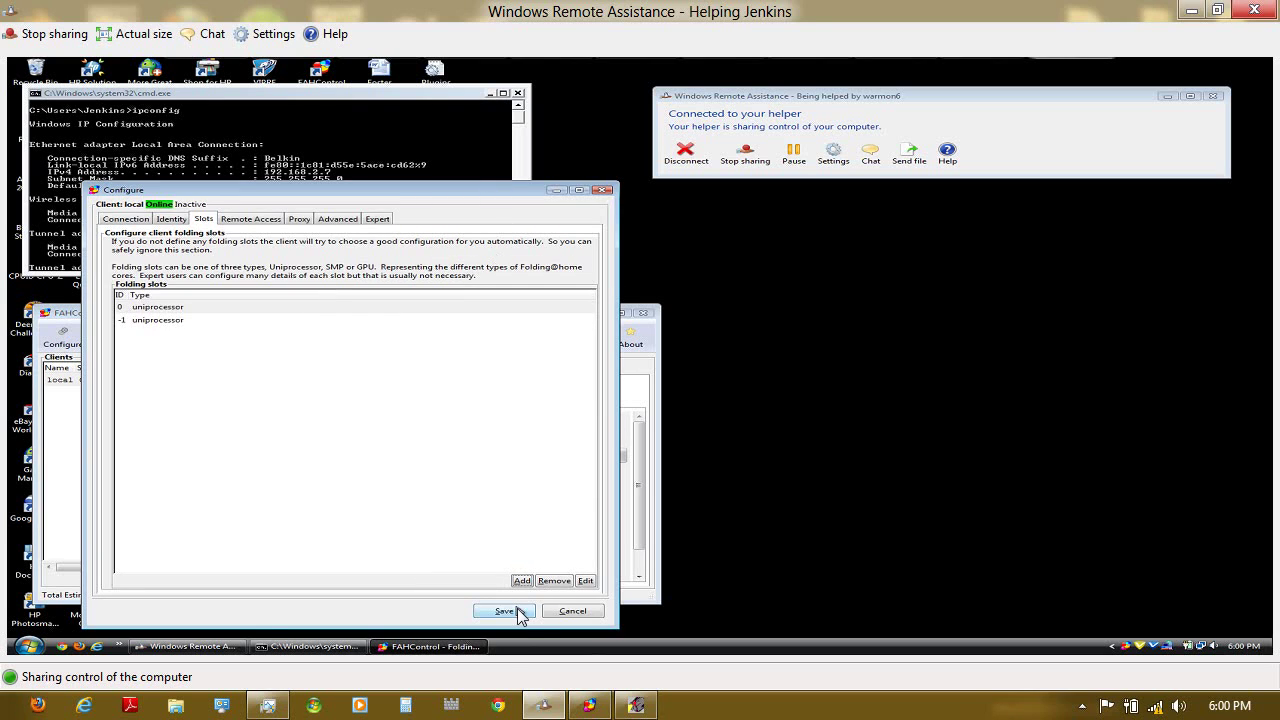
{"action": "left_click", "coordinate": [504, 611]}
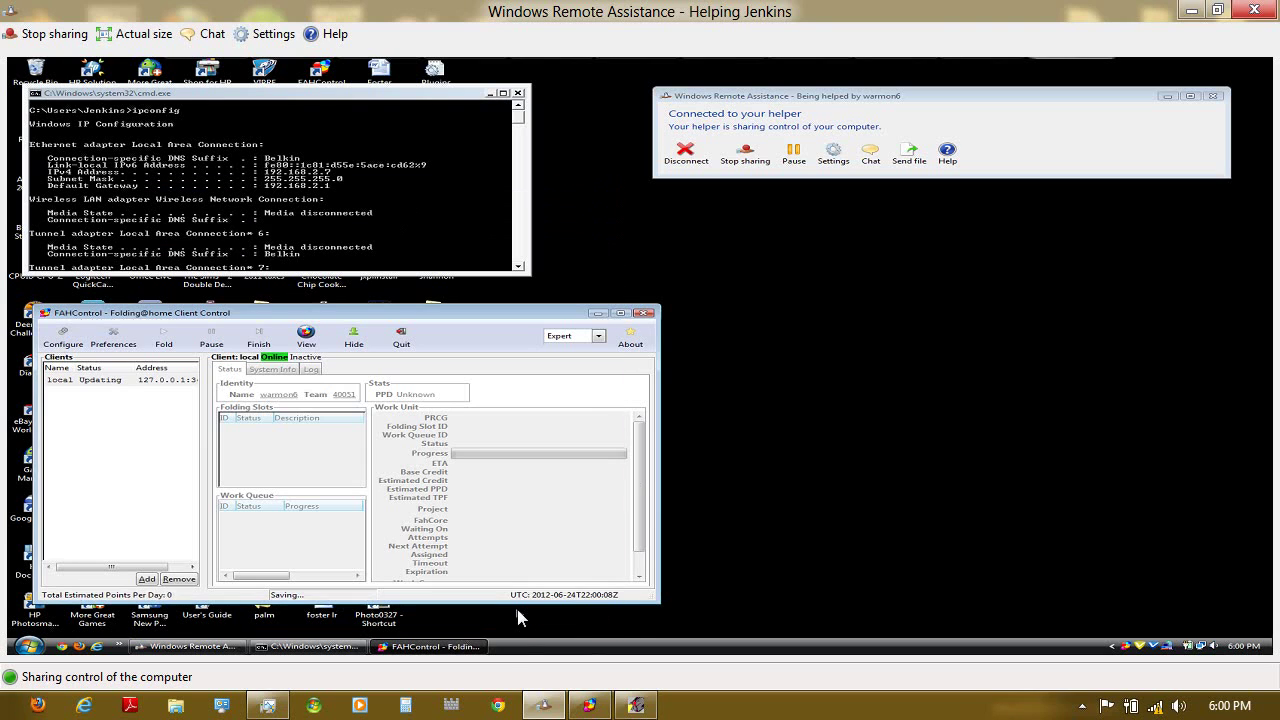
- Remove slot 01 from the family computer client's slots and save, leaving only slot 00
{"action": "left_click", "coordinate": [590, 705]}
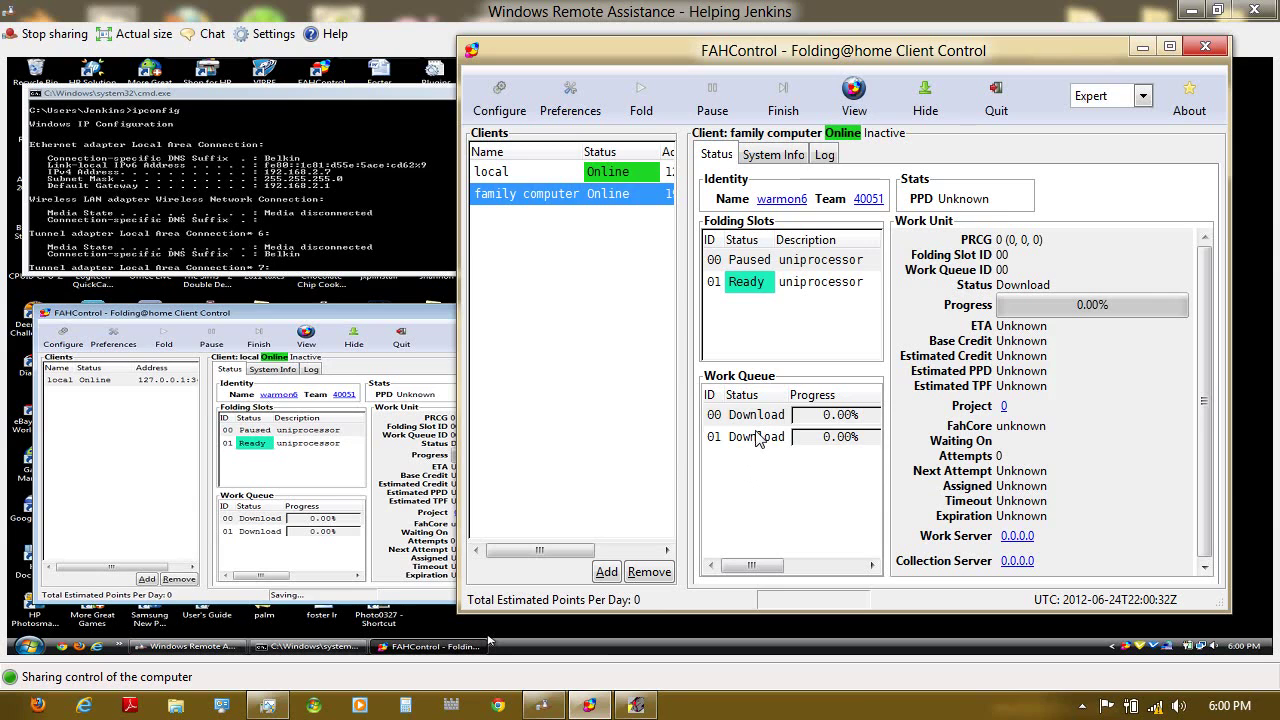
{"action": "left_click", "coordinate": [499, 98]}
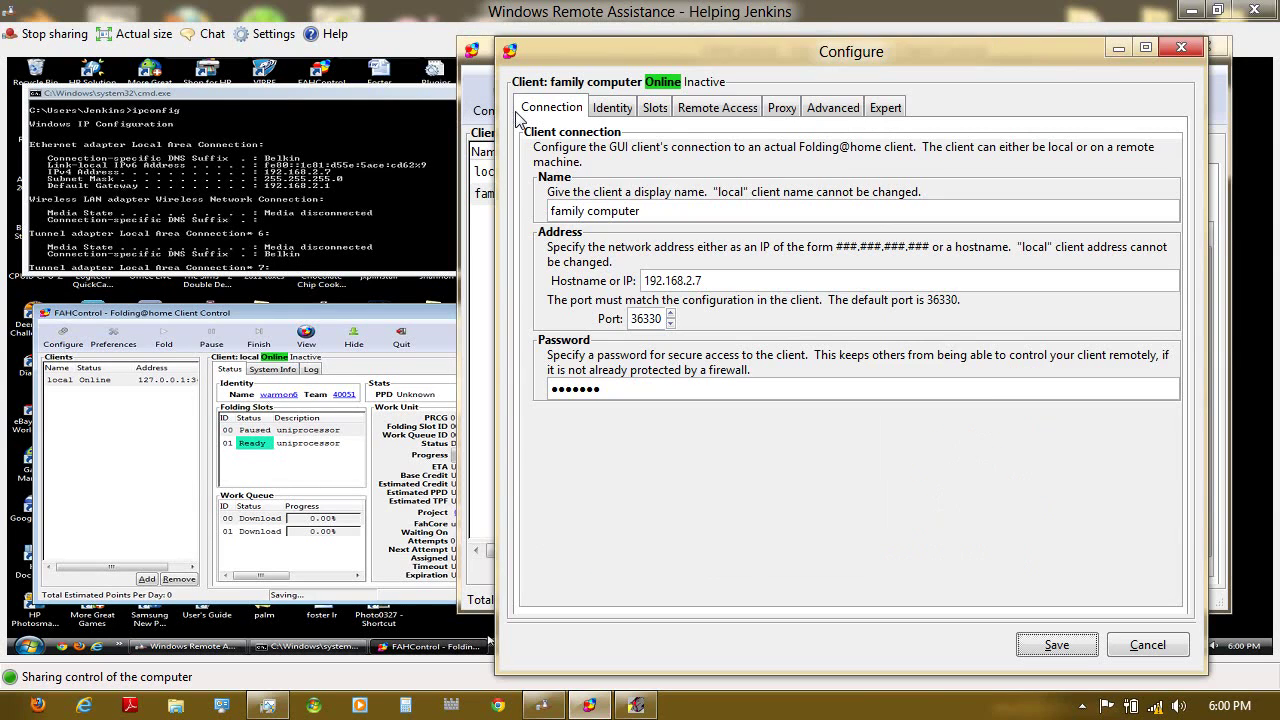
{"action": "left_click", "coordinate": [654, 109]}
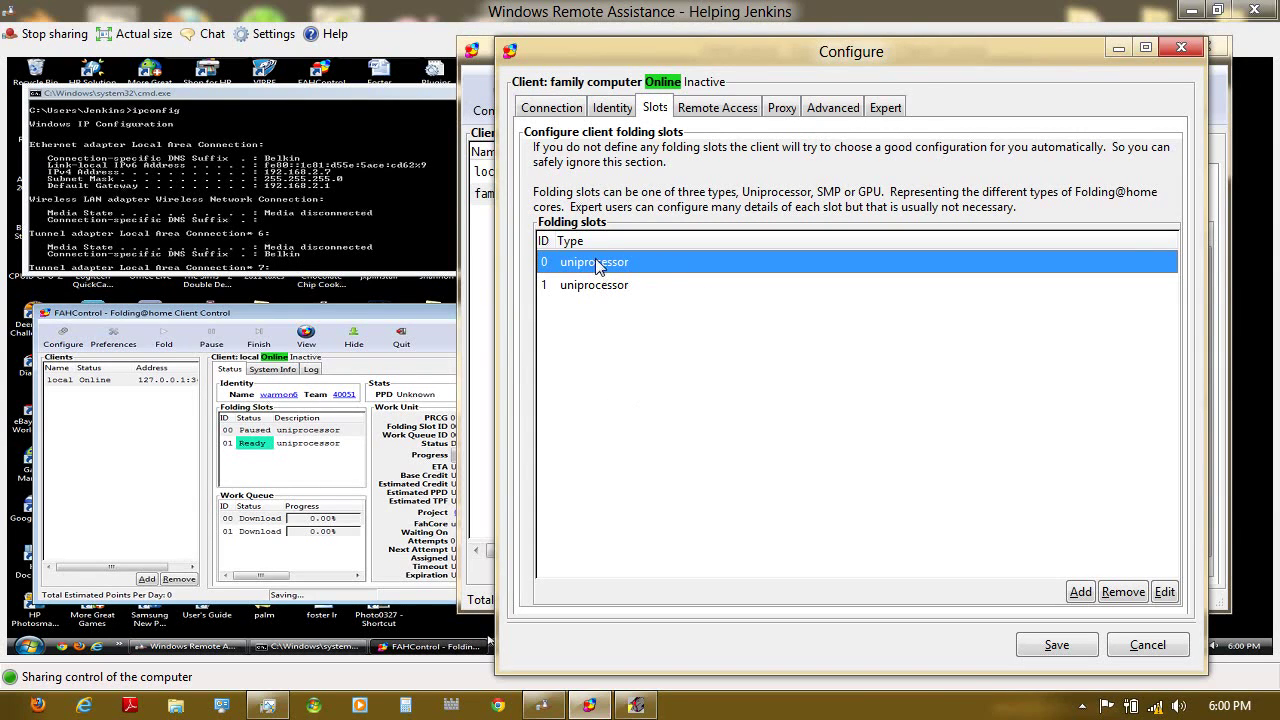
{"action": "left_click", "coordinate": [600, 284]}
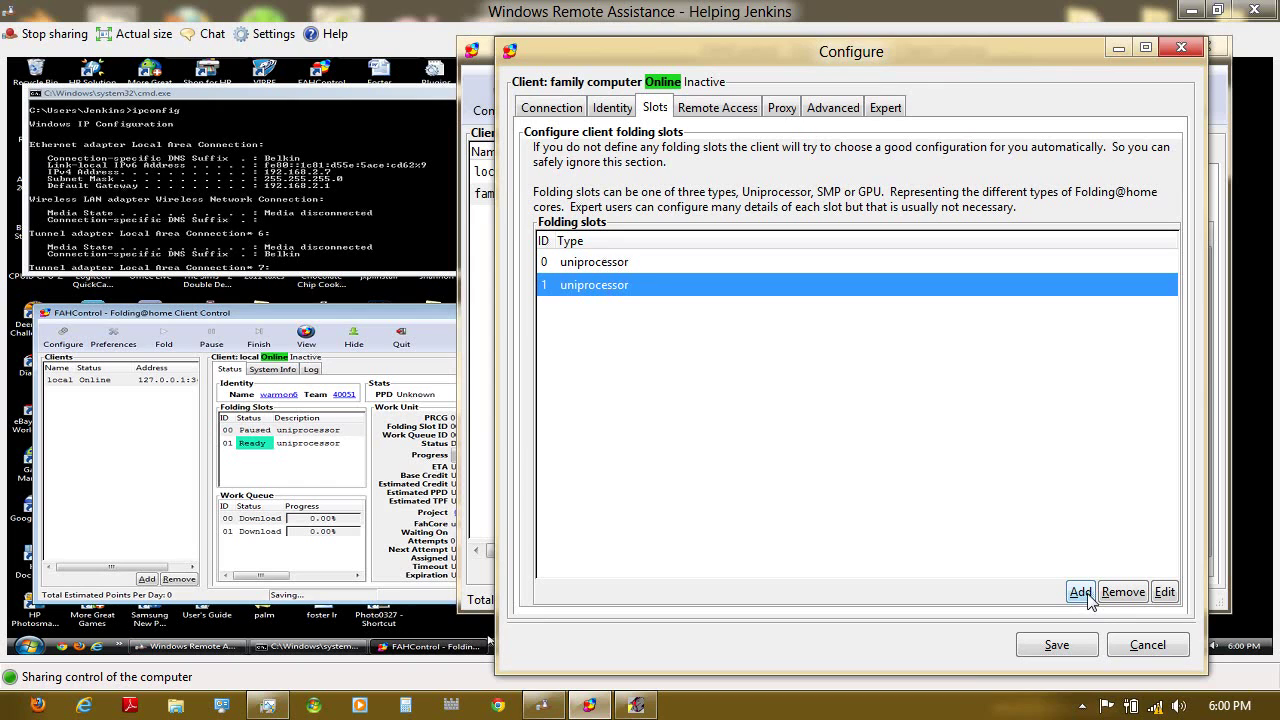
{"action": "left_click", "coordinate": [1120, 600]}
{"action": "left_click", "coordinate": [1056, 645]}
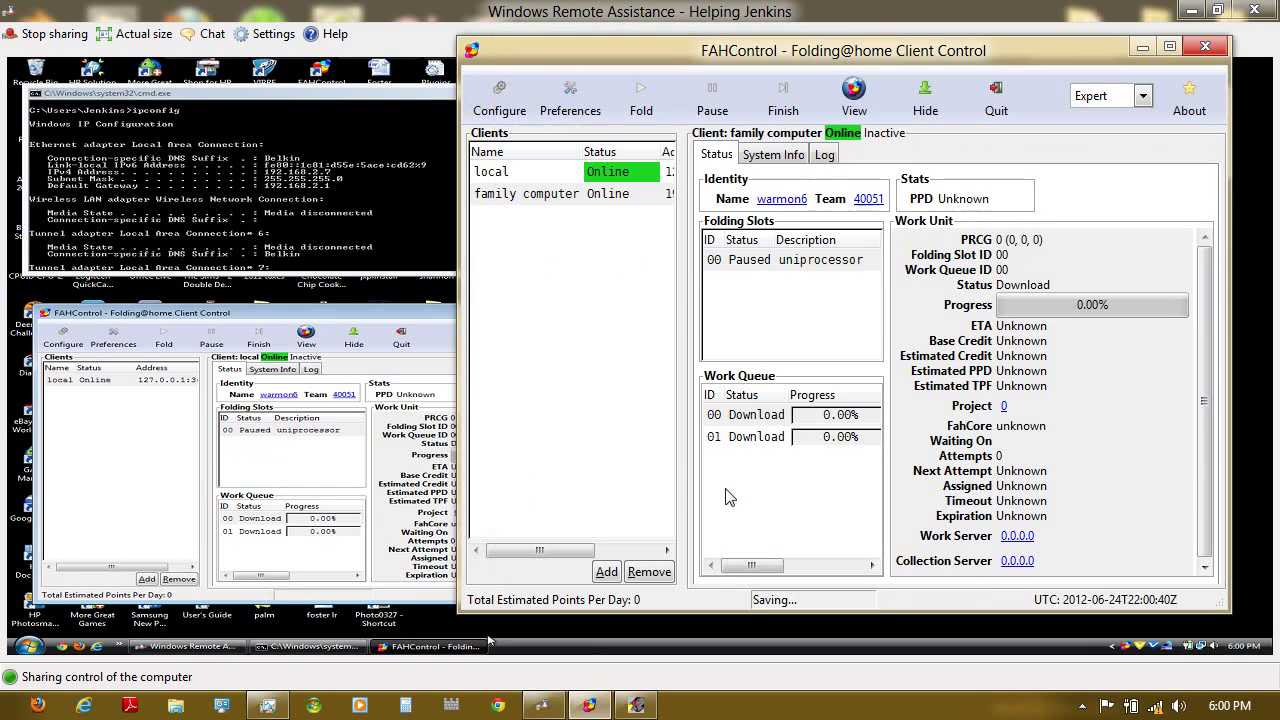